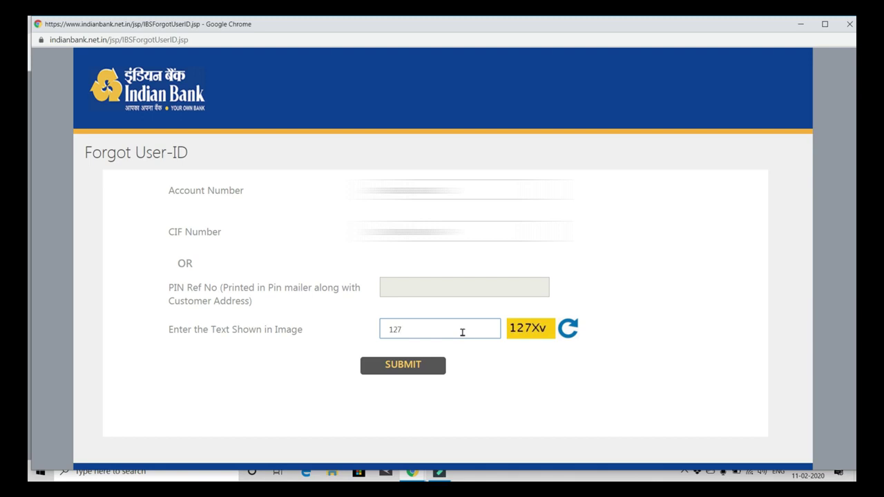
Step: Complete the image text 127Xv and submit the Forgot User-ID form
type("Xv")
left_click(428, 366)
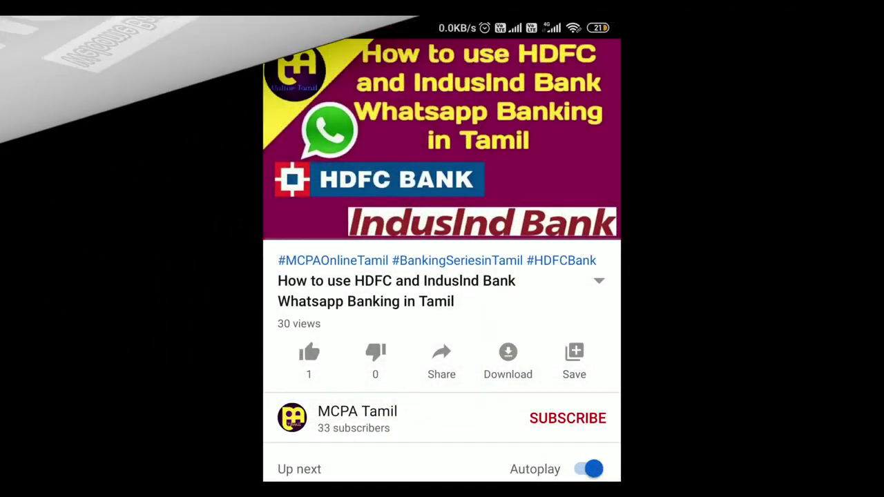
Step: Like the WhatsApp Banking video, subscribe to MCPA Tamil with all notifications, and load indianbank.net.in
left_click(308, 352)
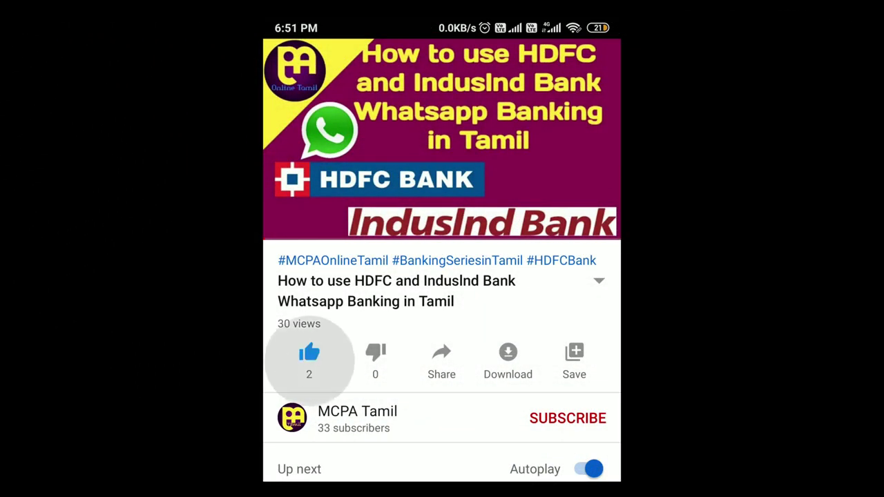
left_click(567, 418)
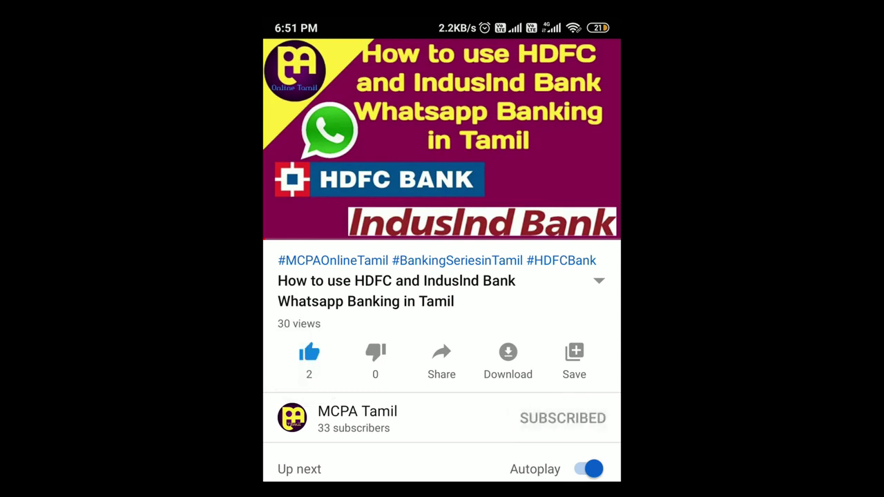
left_click(598, 417)
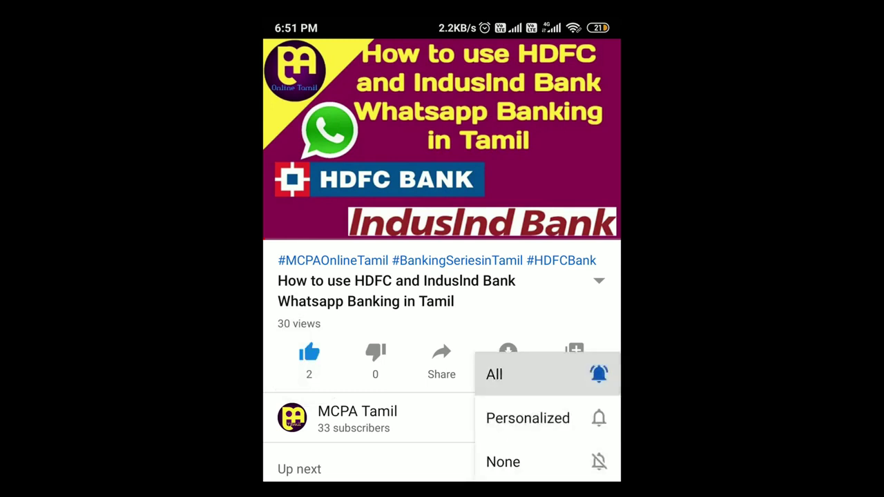
left_click(525, 374)
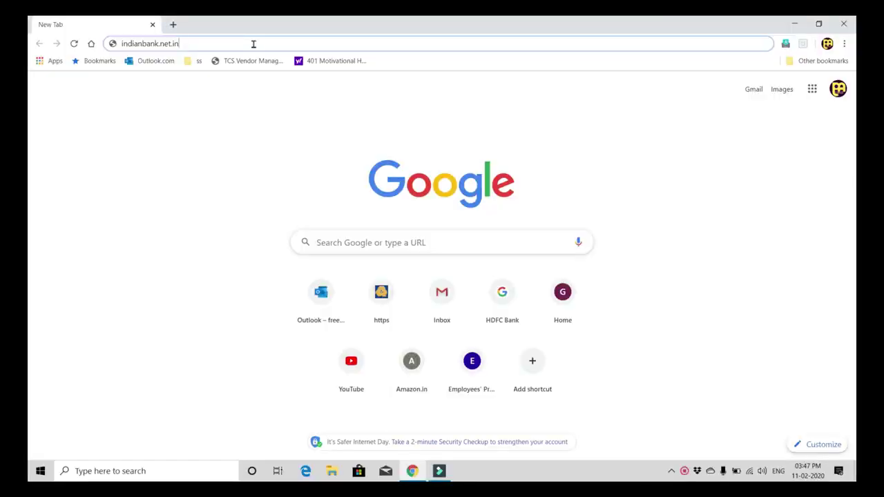
key("Return")
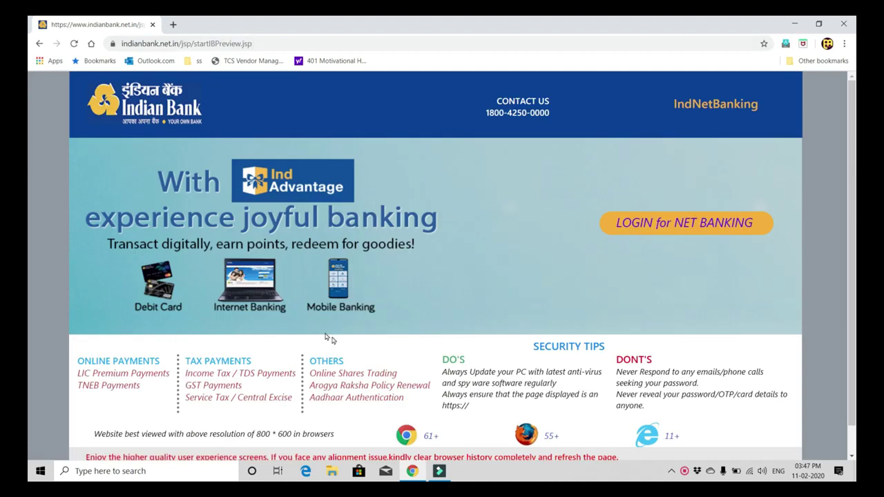
Step: Open the net banking login window and go to the Forgot User-ID page
left_click(664, 228)
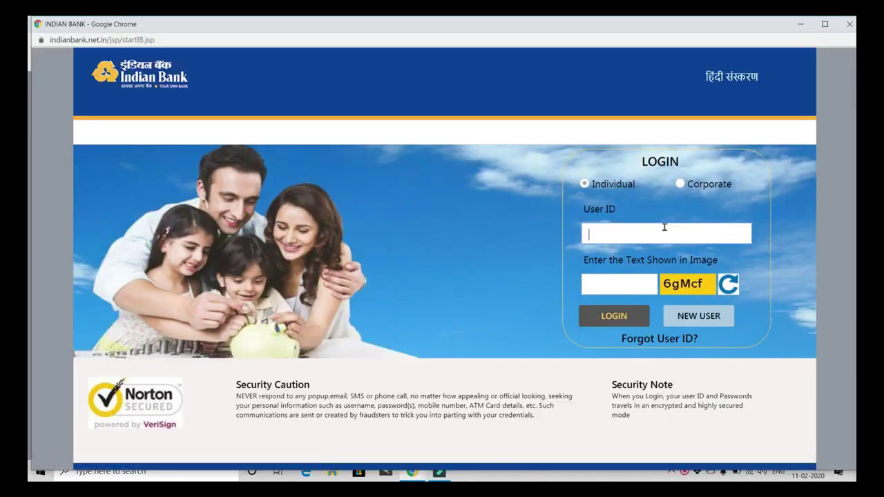
left_click(655, 342)
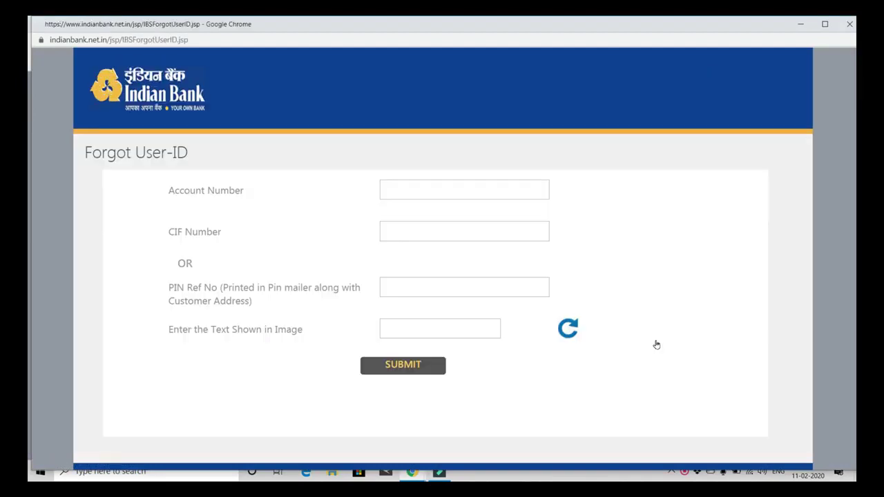
Step: Enter the account number and CIF number, pointing out the PIN Ref No label along the way
left_click(425, 190)
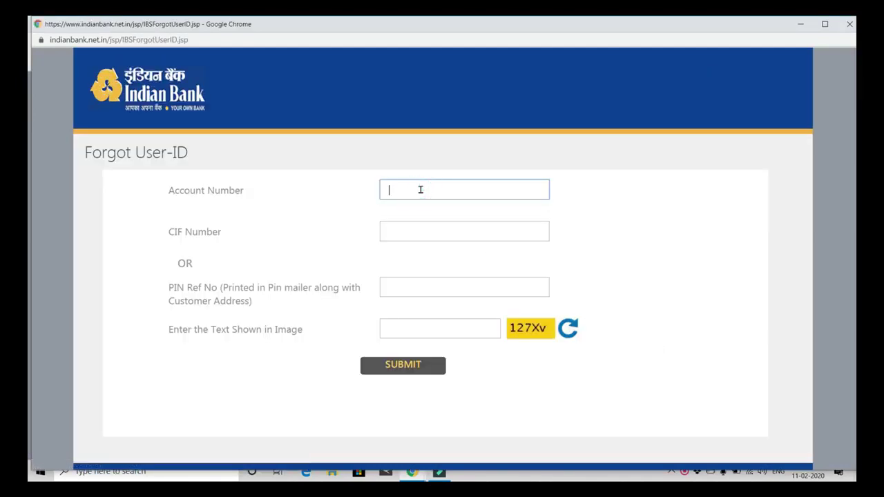
left_click(430, 235)
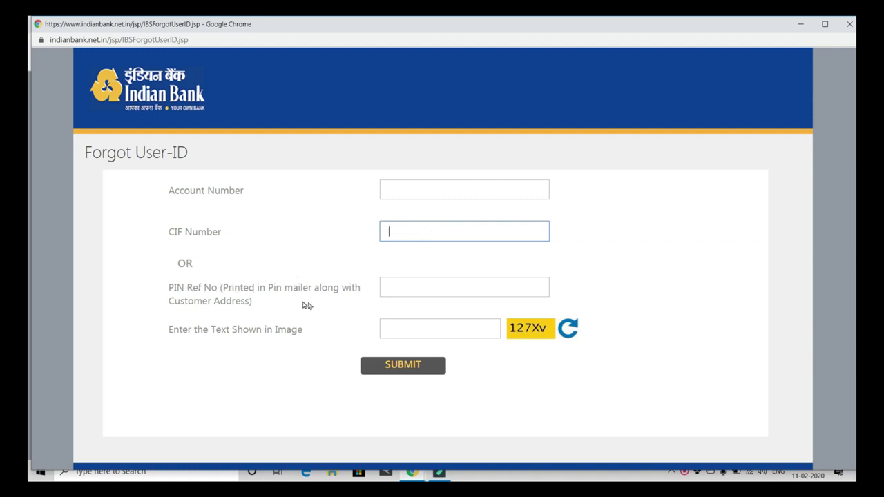
left_click_drag(169, 287, 361, 300)
left_click(329, 308)
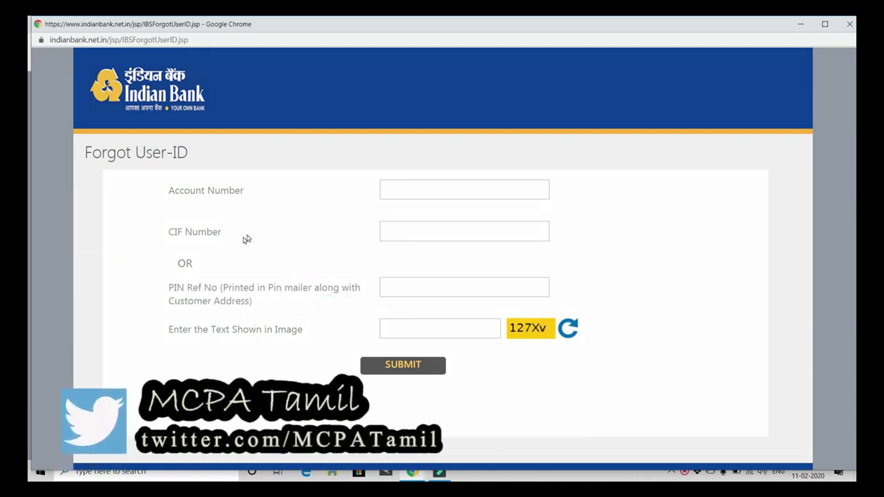
left_click(418, 190)
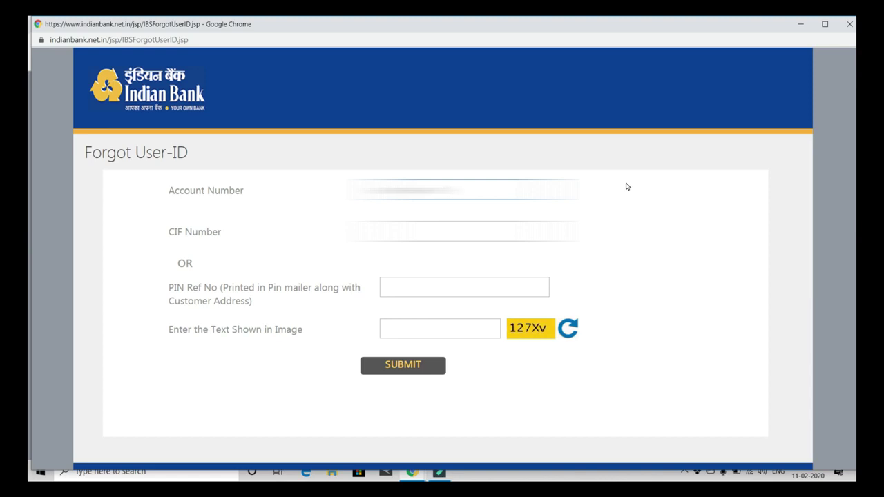
key("Tab")
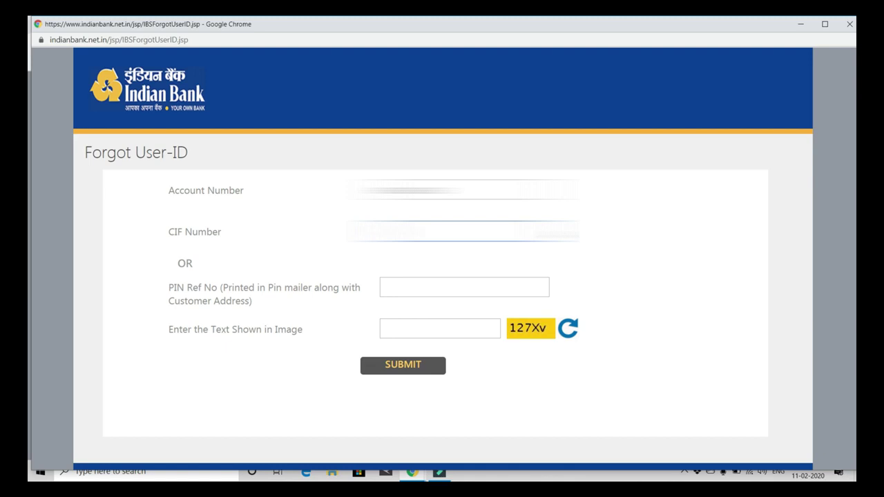
type("0")
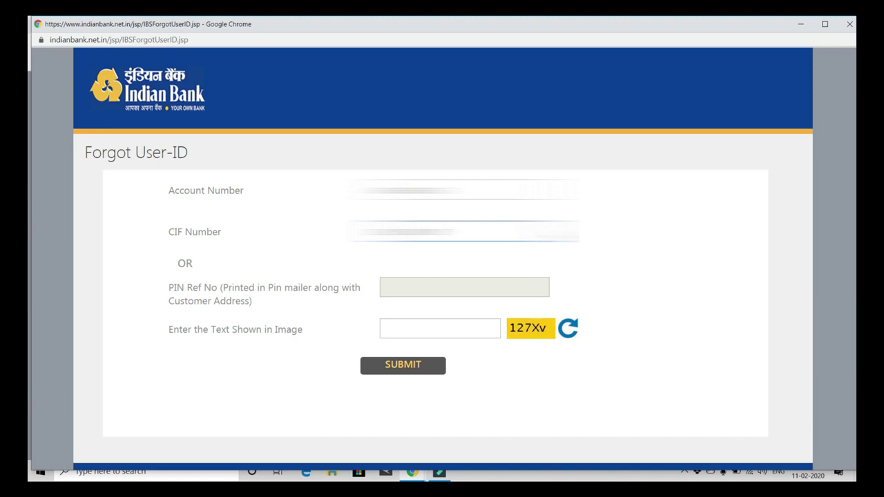
Step: Enter image text 127Xv and submit the user ID recovery request
left_click(462, 332)
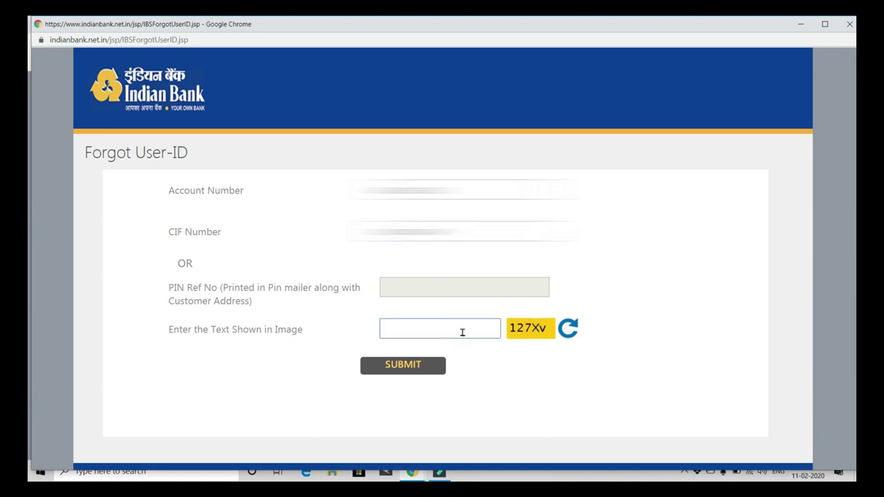
type("127Xv")
left_click(425, 369)
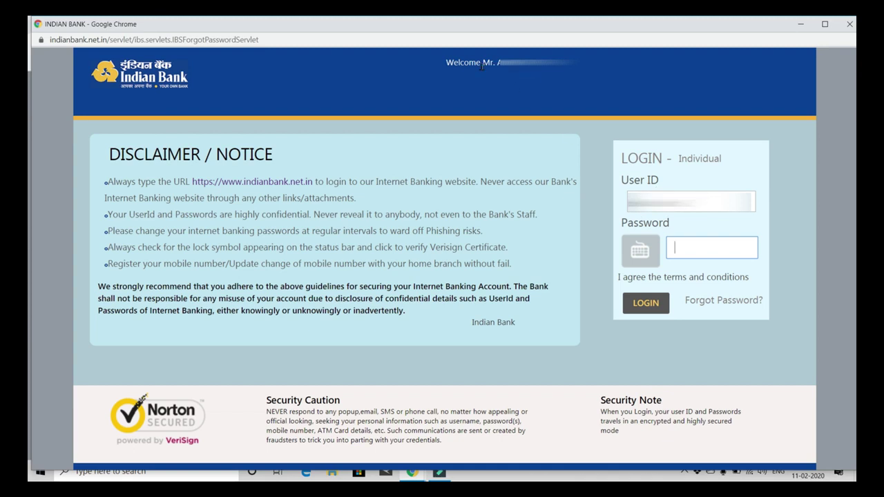
double_click(437, 58)
left_click(437, 58)
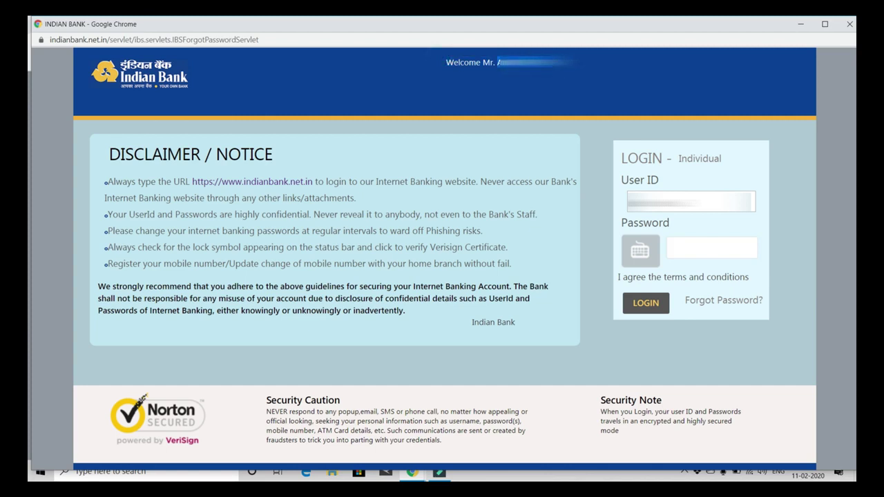
double_click(662, 201)
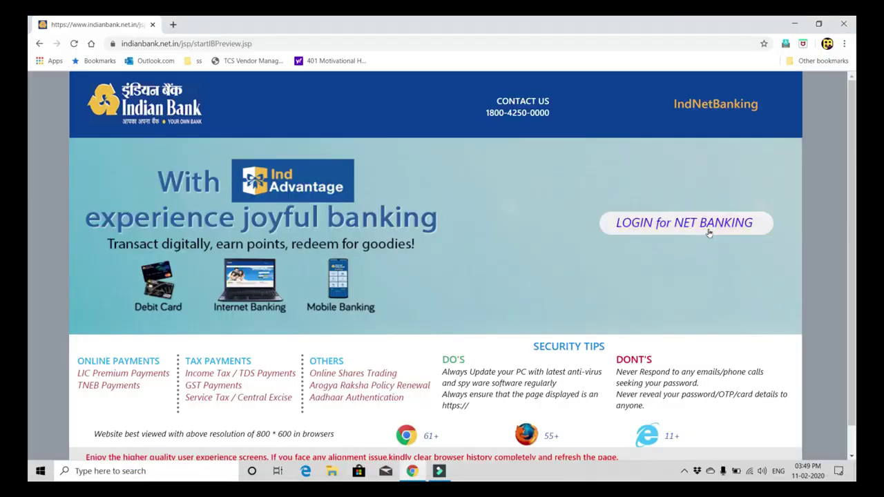
Step: Reopen the login page, enter the User ID and image text dWGWs, and submit
left_click(686, 223)
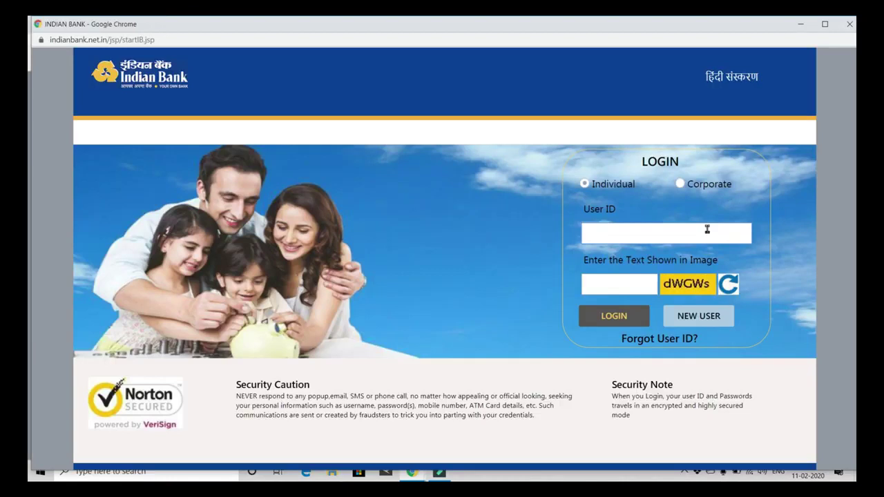
left_click(702, 238)
type("12345")
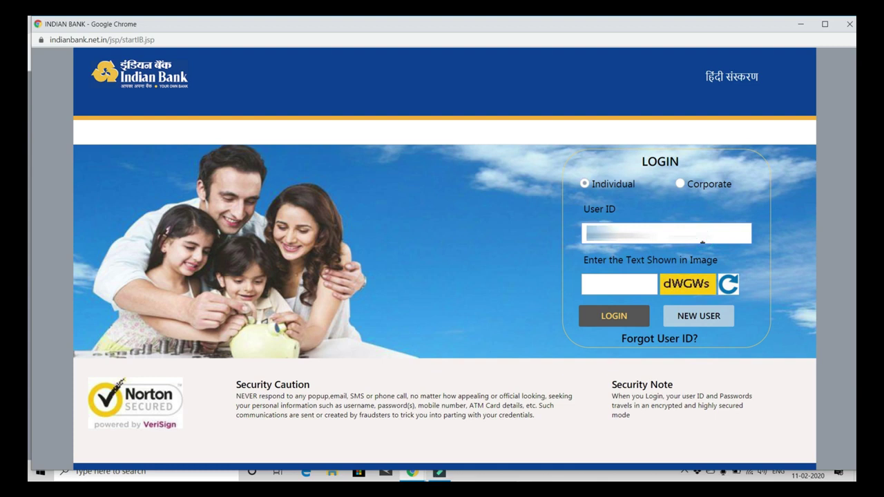
left_click(649, 284)
type("dWGWs")
left_click(626, 317)
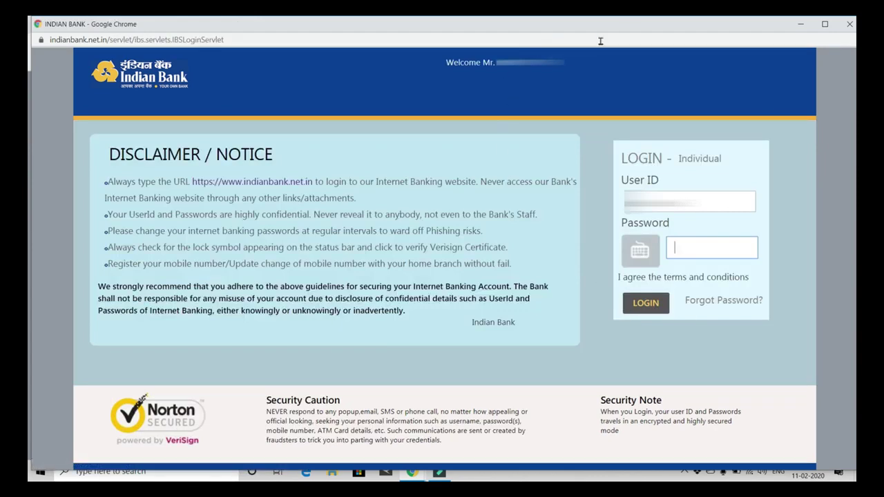
Step: Choose Forgot Password and pick the ATM Card reset mode
left_click(725, 304)
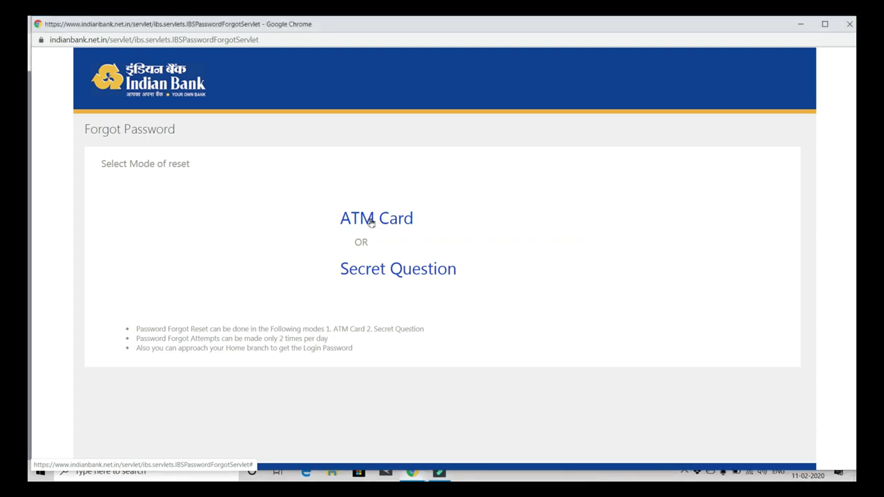
left_click(370, 220)
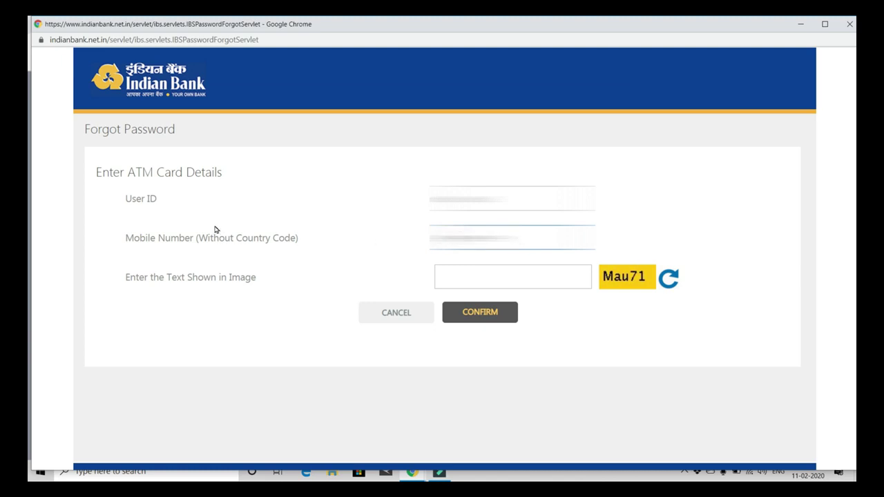
Step: Correct the mobile number, which must exclude the country code, and enter image text Mau71
left_click_drag(207, 239, 267, 240)
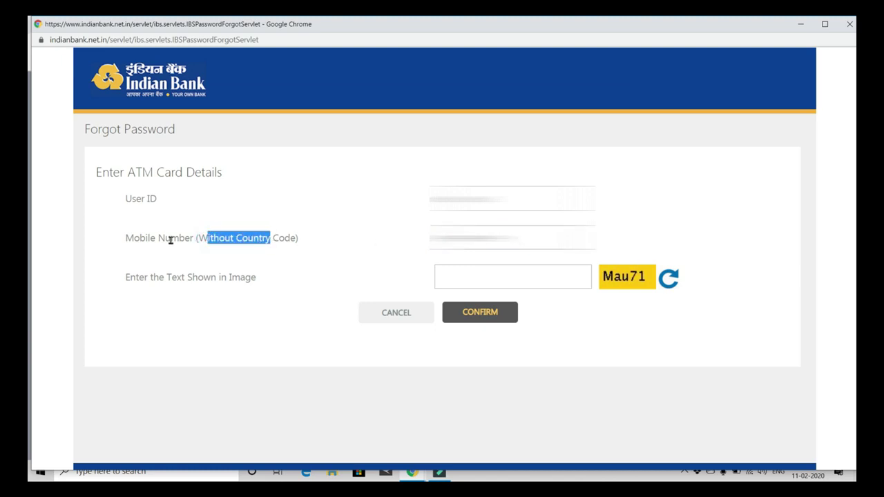
left_click_drag(141, 240, 196, 239)
left_click(511, 237)
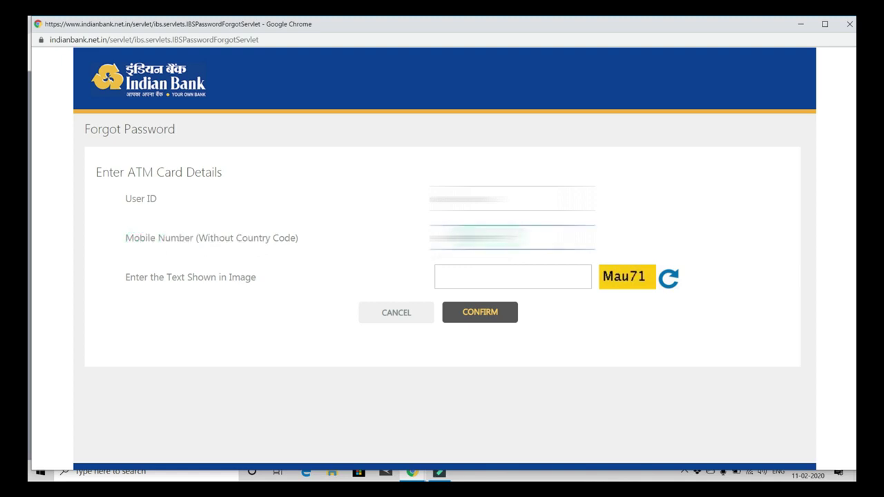
key("BackSpace")
left_click(496, 275)
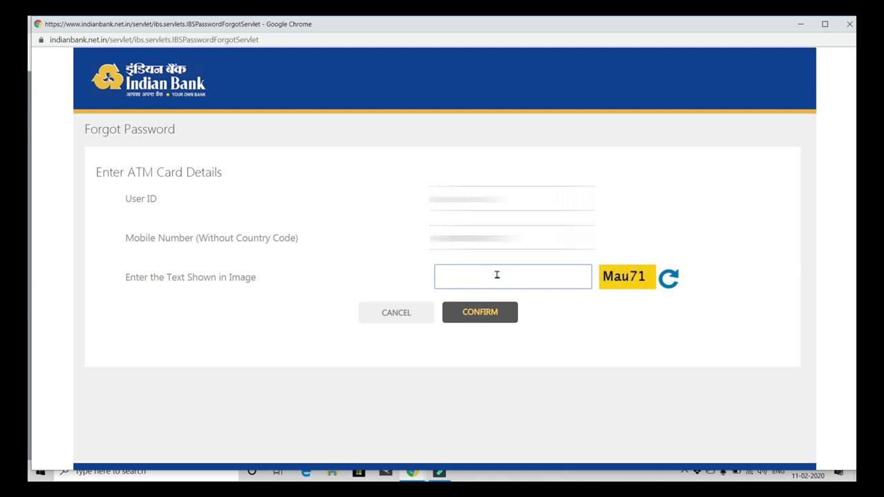
type("Mau71")
Step: Confirm the ATM card details form, then enter and submit the SMS one-time password
left_click(475, 314)
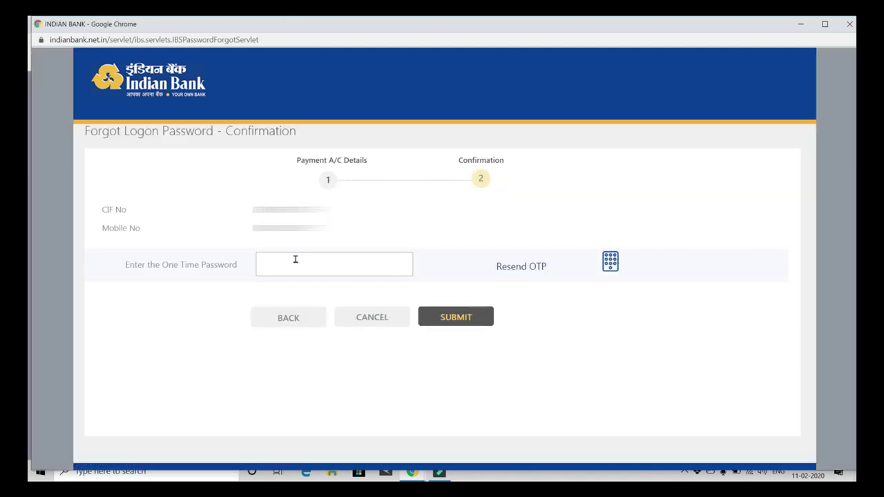
mouse_move(610, 260)
left_click(349, 265)
type("11")
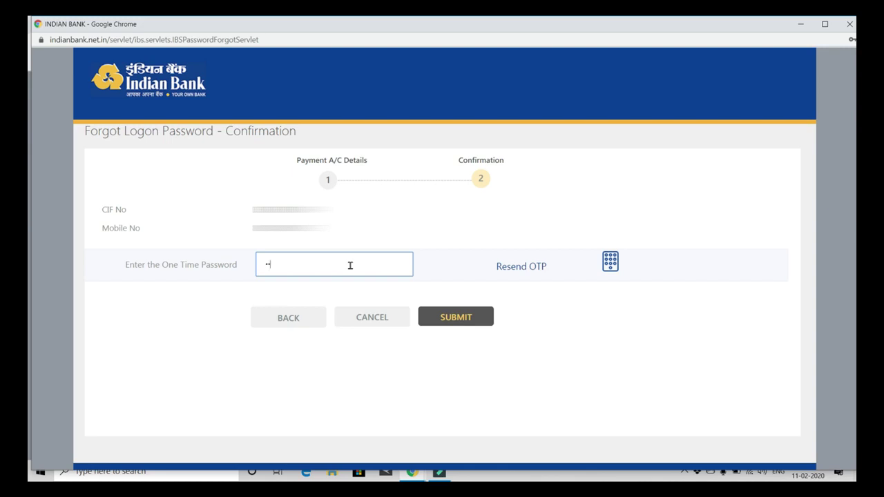
type("1111")
left_click(447, 321)
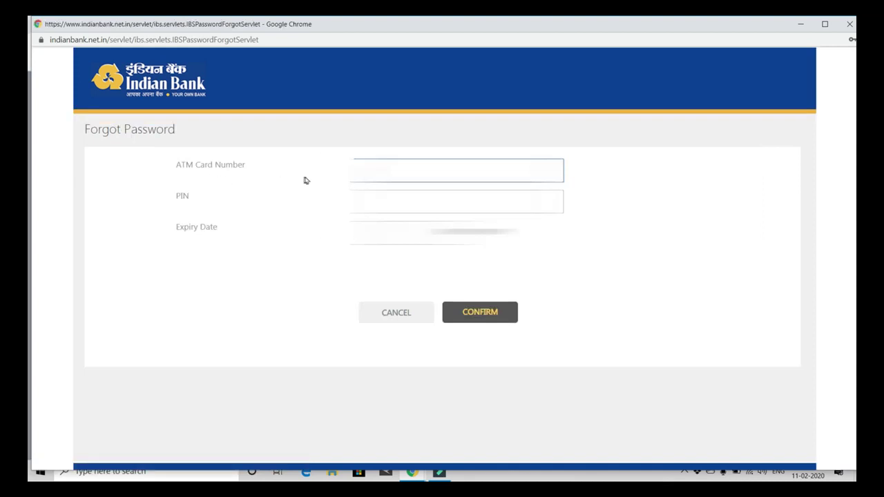
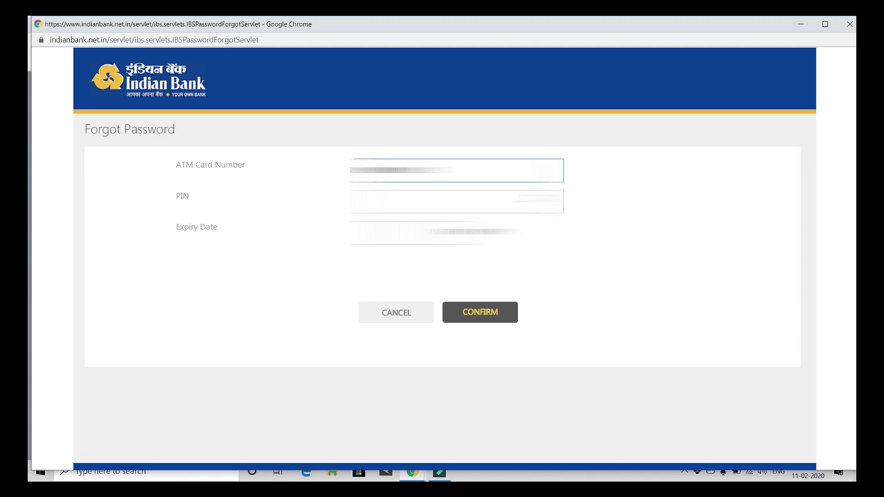
Step: Enter the ATM card number, PIN and expiry date on the Forgot Password form
key("Tab")
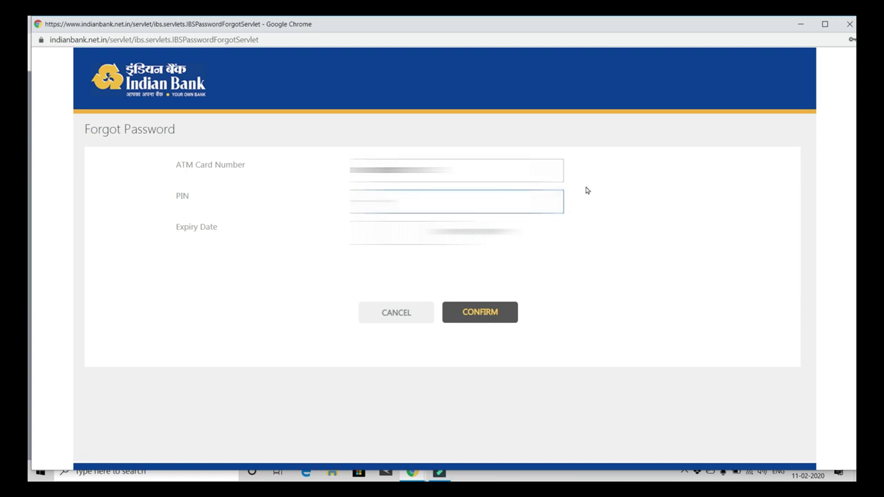
key("Tab")
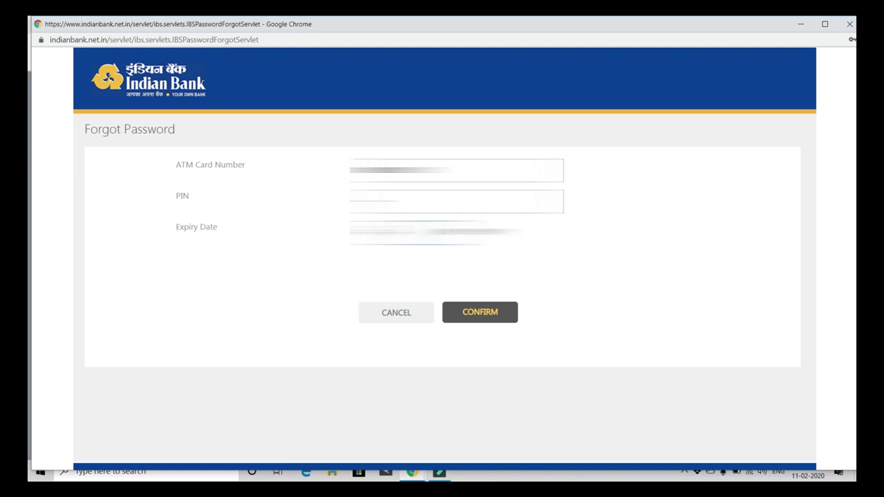
Step: Confirm the ATM card details and highlight the New Login Password and Re-Enter Login New Password labels
left_click(493, 312)
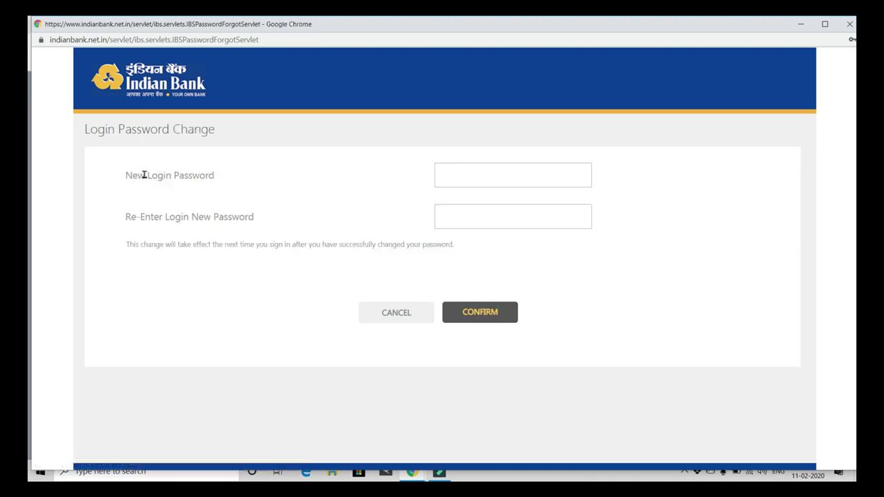
left_click_drag(135, 175, 219, 176)
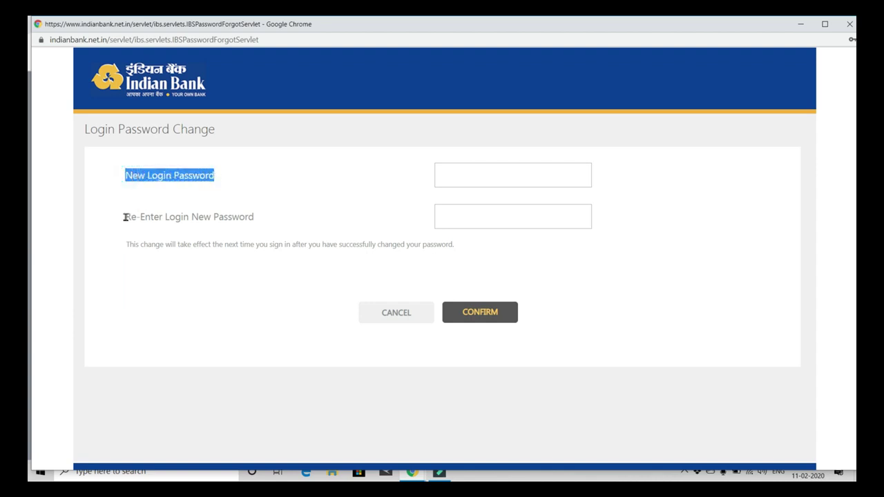
left_click_drag(125, 217, 172, 217)
left_click_drag(238, 217, 257, 220)
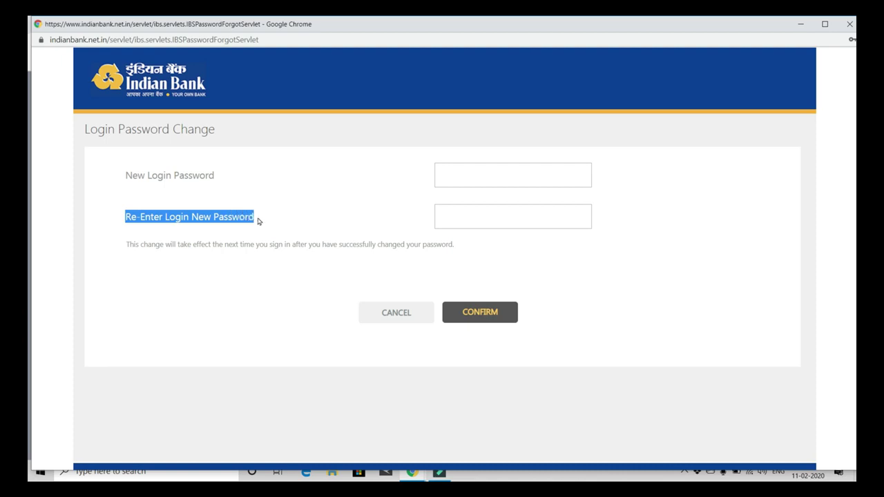
Step: Place the cursor in the New Login Password field, then the Re-Enter Login New Password field
left_click(475, 176)
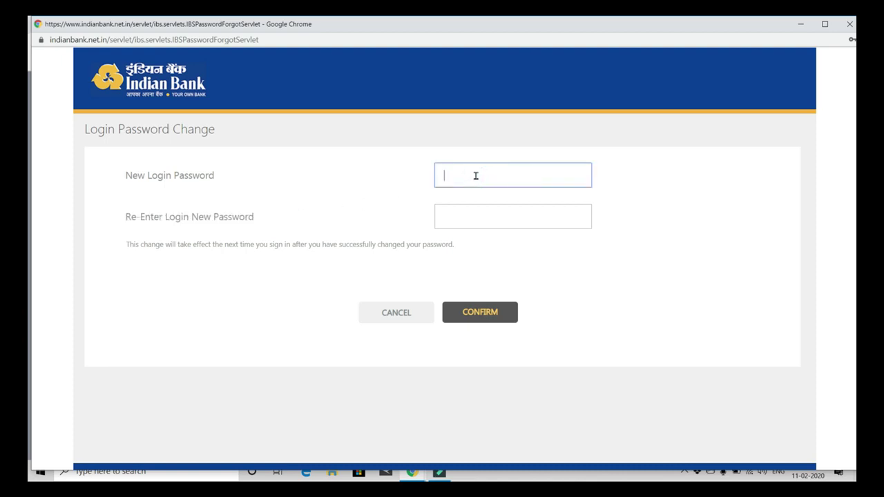
left_click(476, 174)
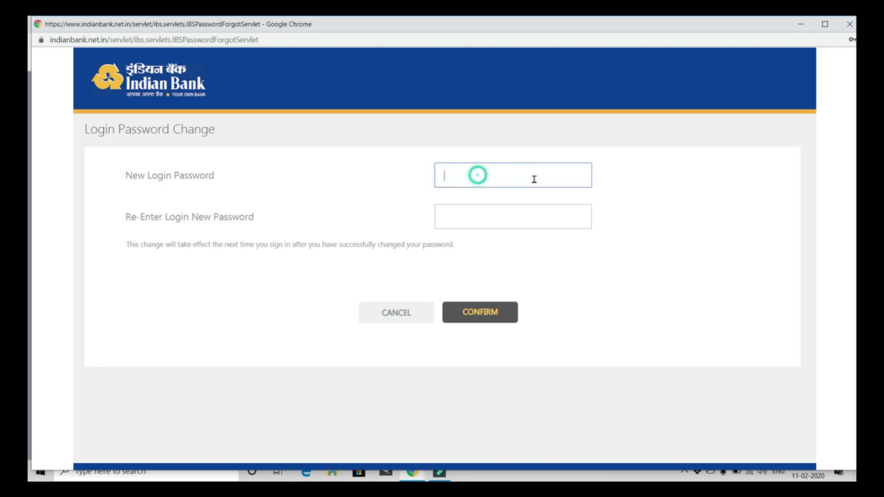
left_click(461, 218)
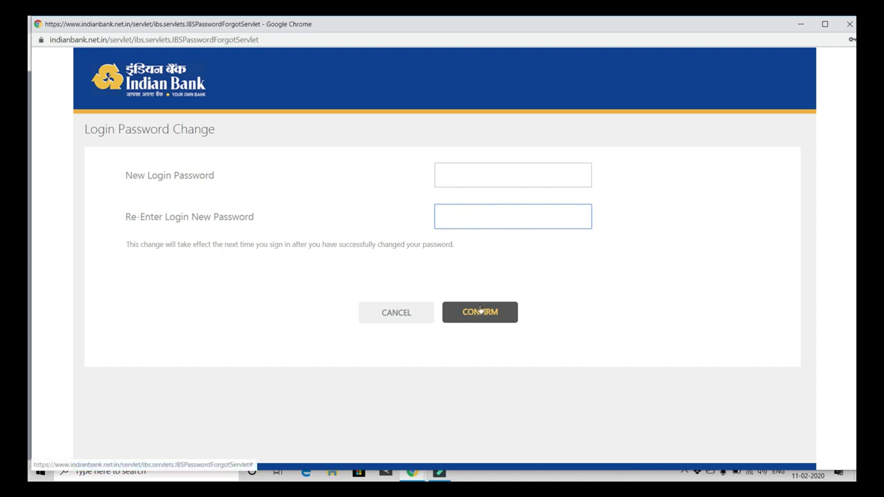